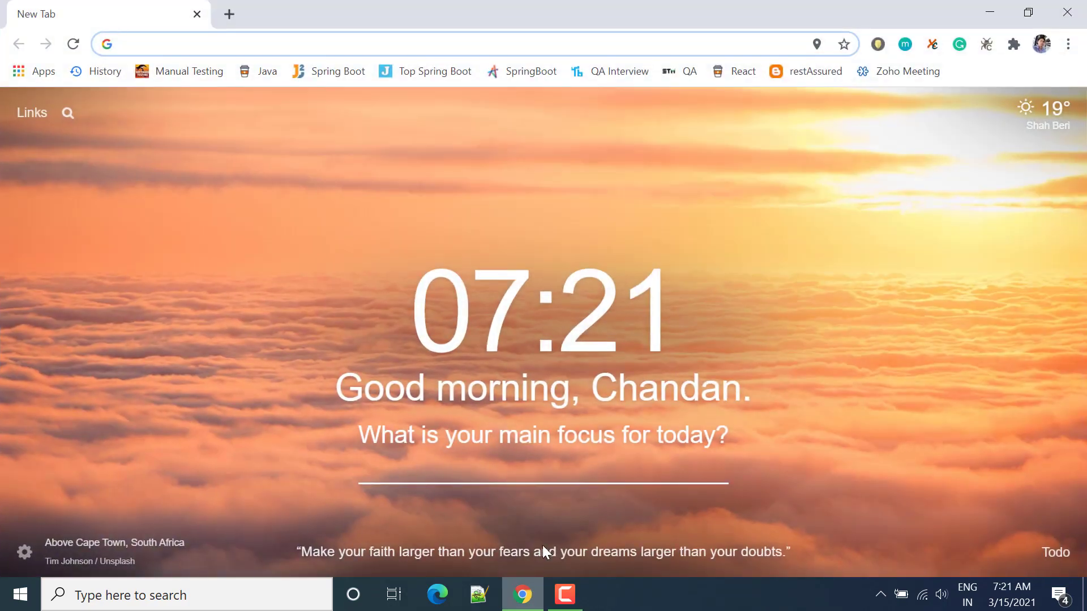
Open the mongodb.com website and go to the download page for MongoDB Compass.
text(mongodb.com)
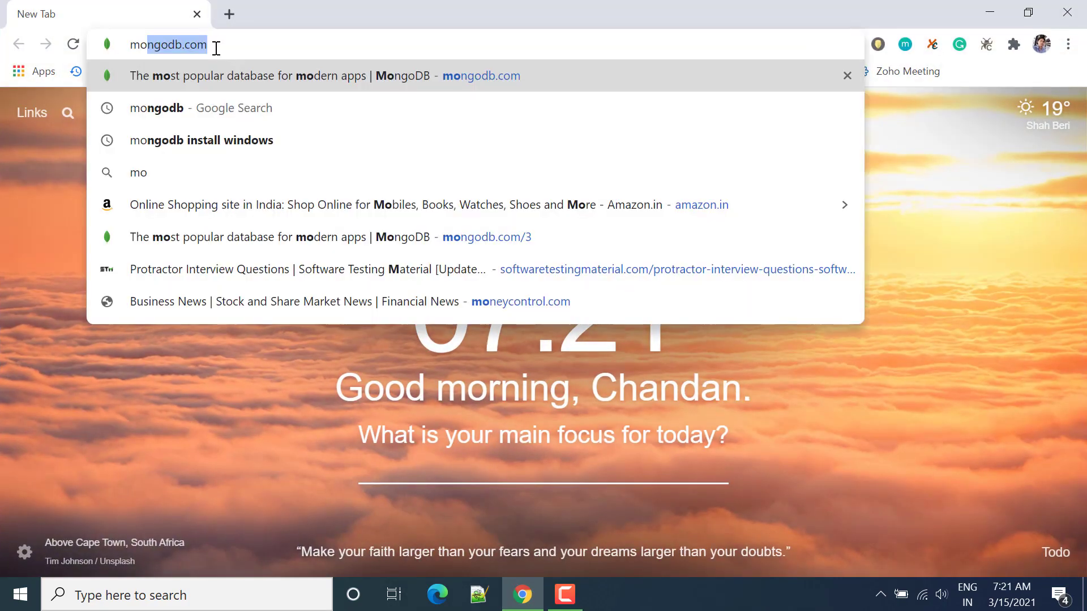
key(Return)
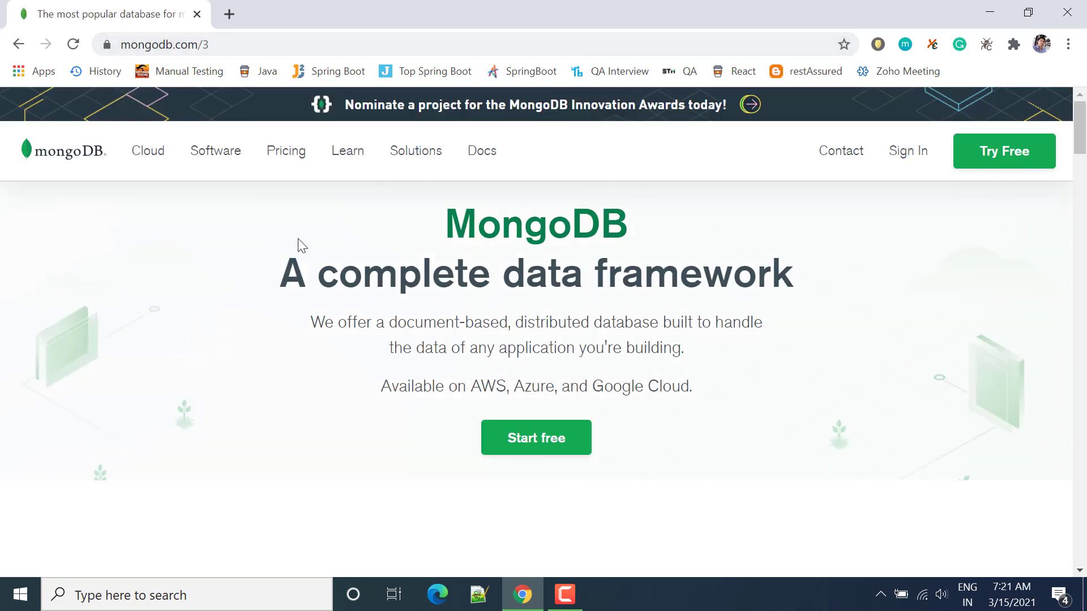
mouse_move(229, 163)
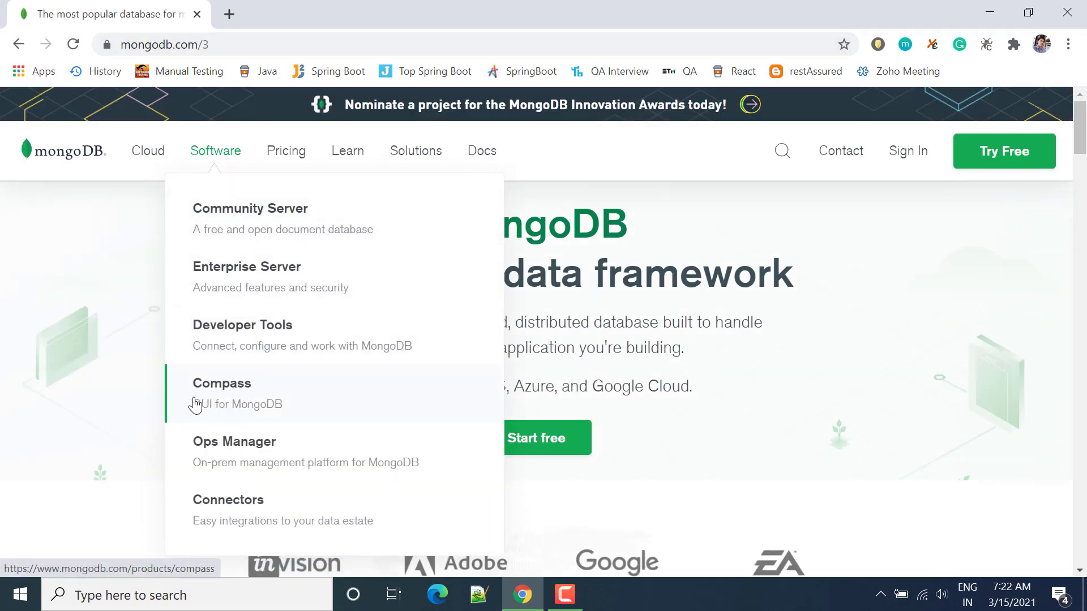
click(298, 398)
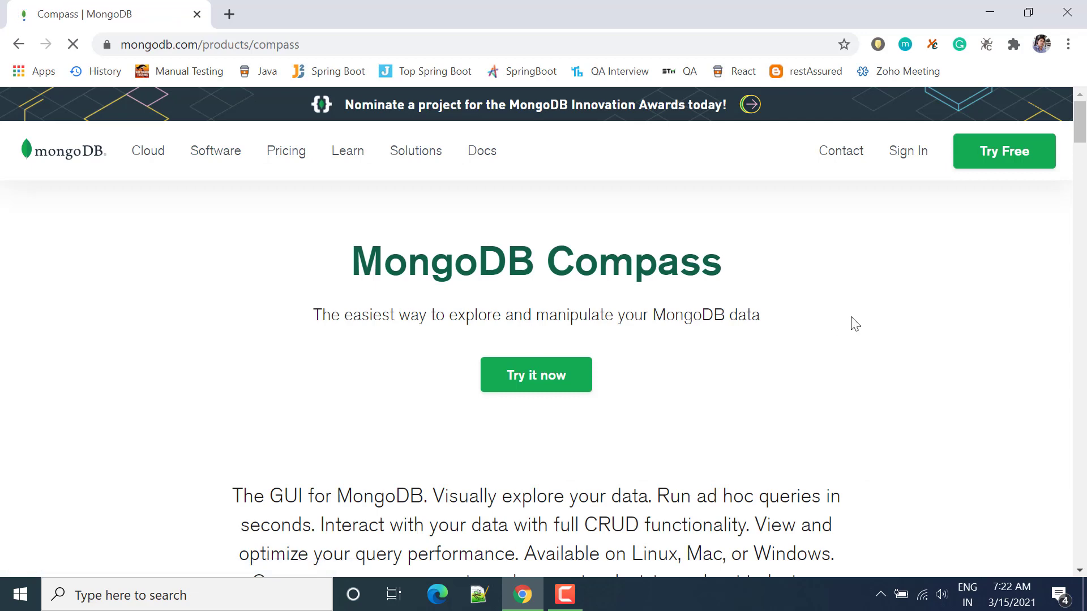
click(529, 387)
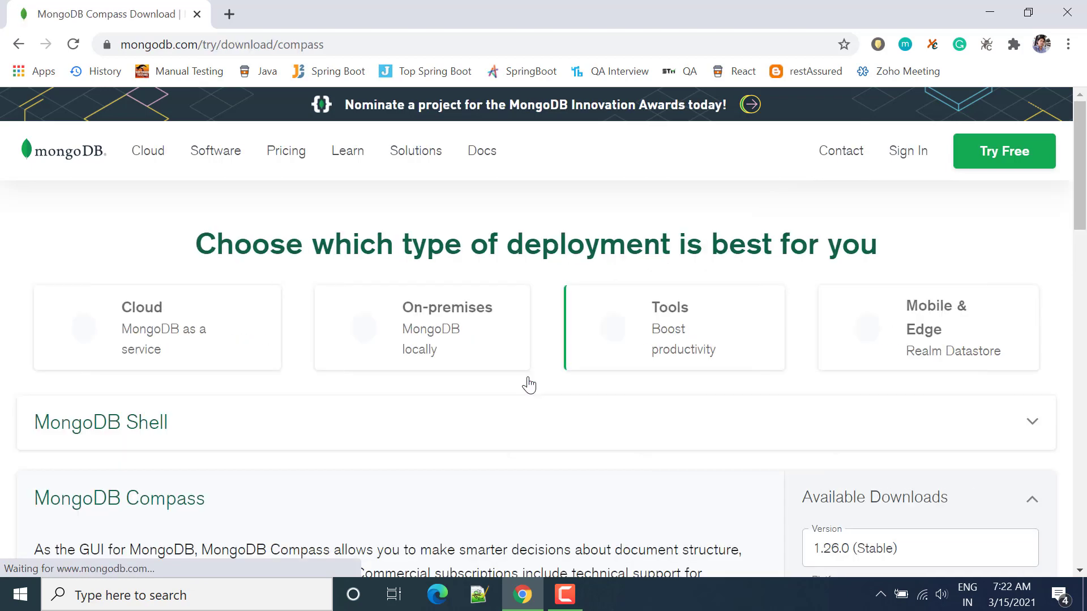
Download MongoDB Compass 1.26.0 (Stable) for the Windows 64-bit (7+) (MSI) platform.
drag(1085, 198, 1085, 277)
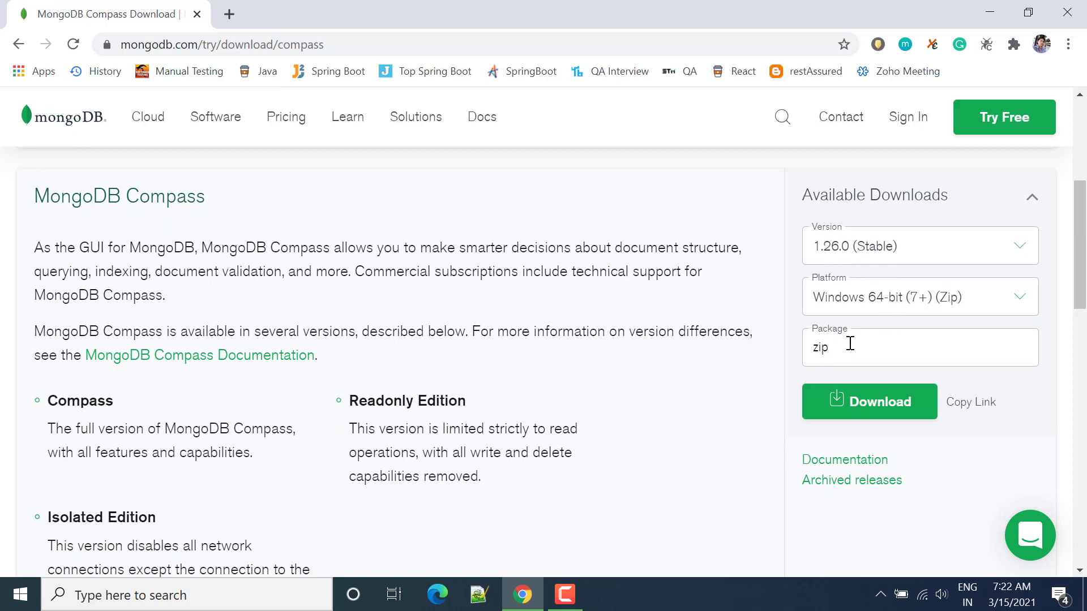
click(935, 310)
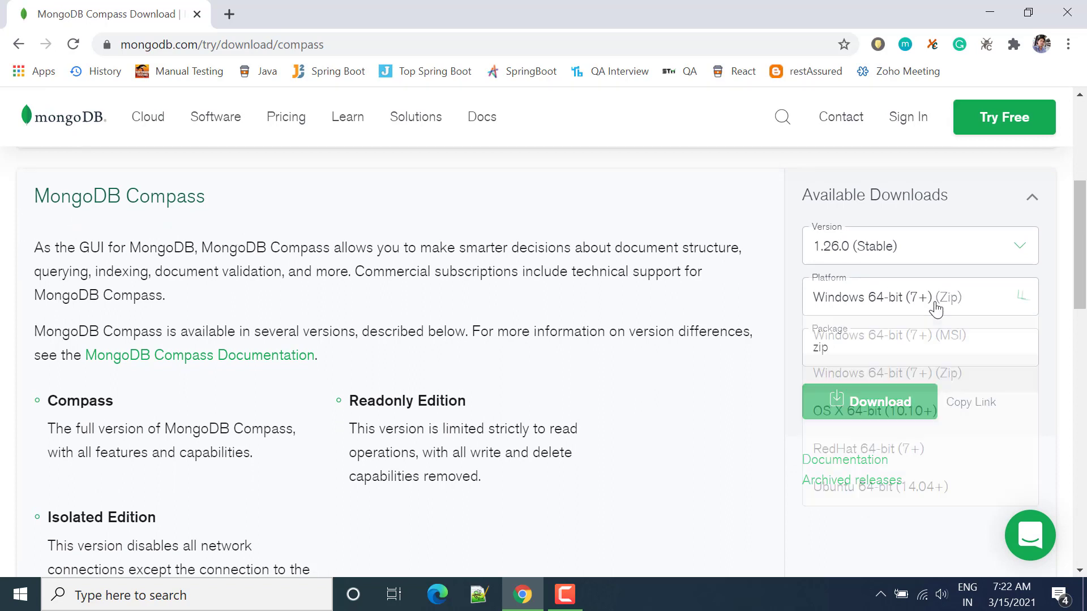
click(951, 340)
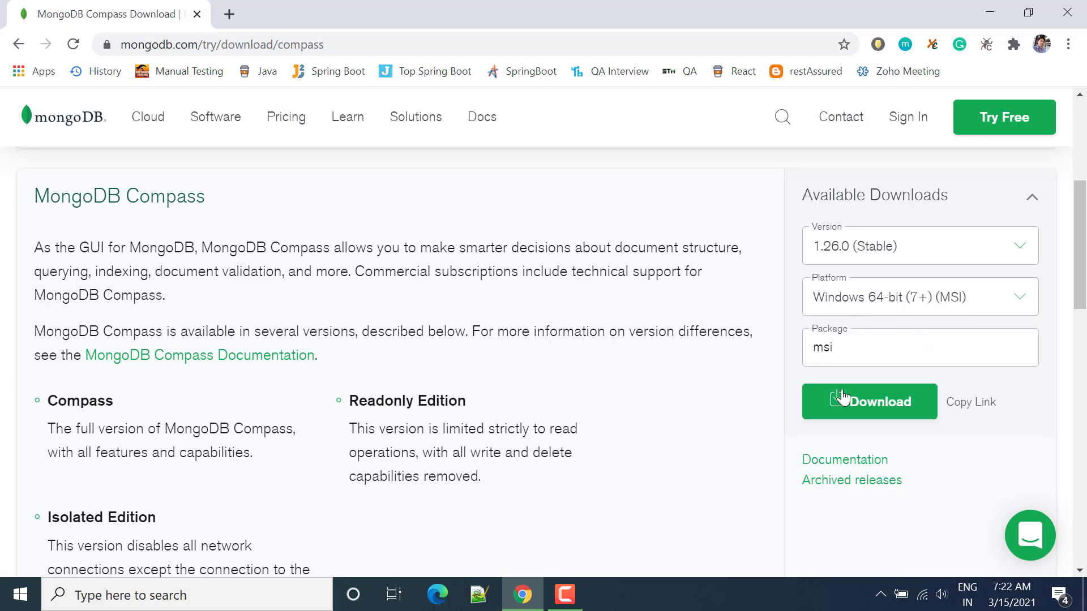
click(866, 400)
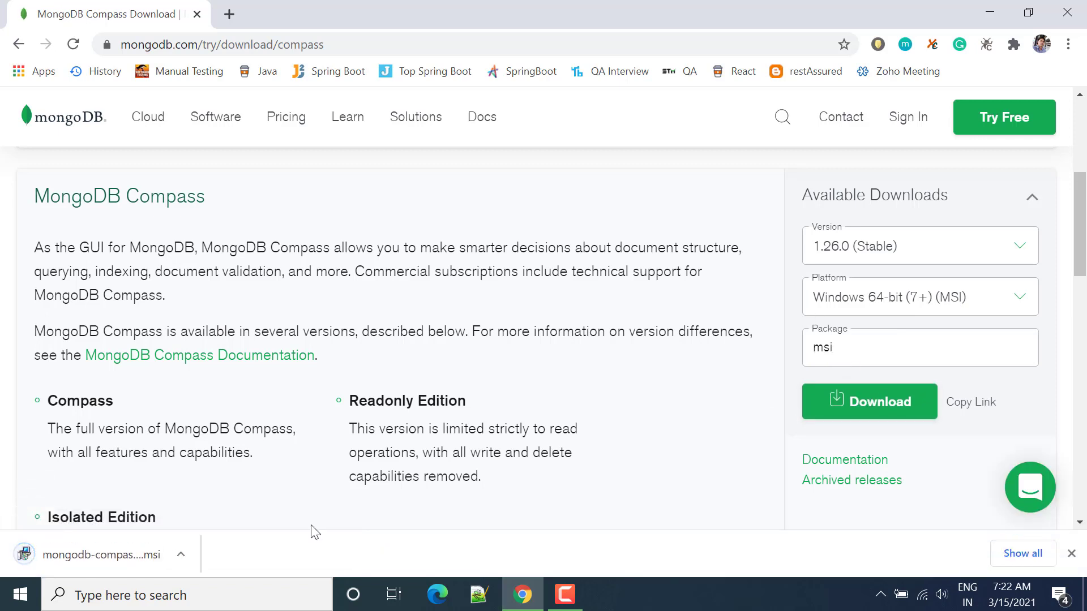
Run the downloaded Compass installer and install it to the default folder C:\Program Files\MongoDB Compass\.
click(99, 564)
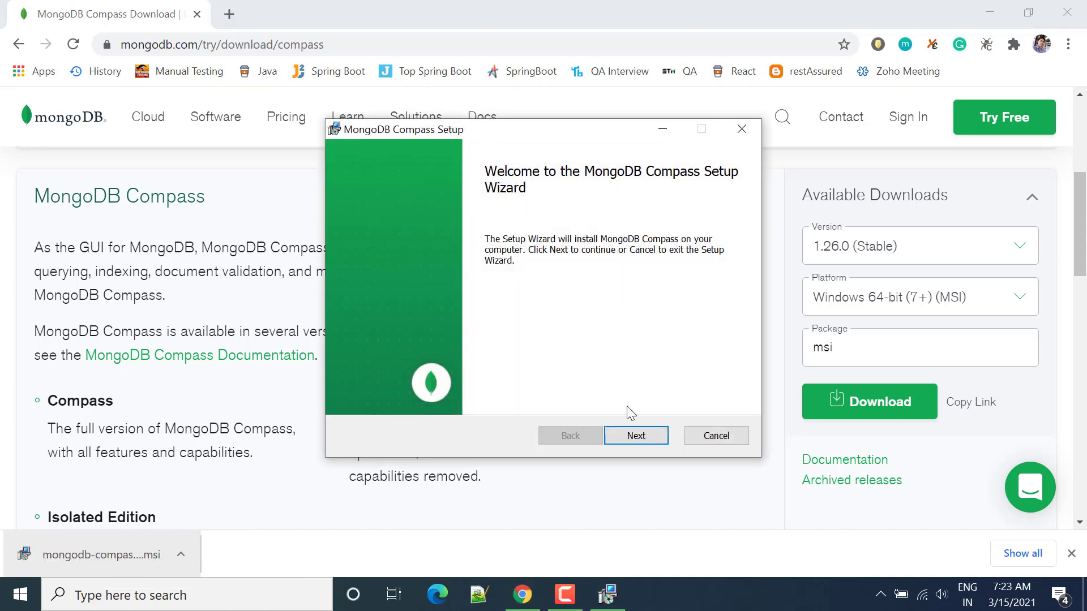
click(635, 440)
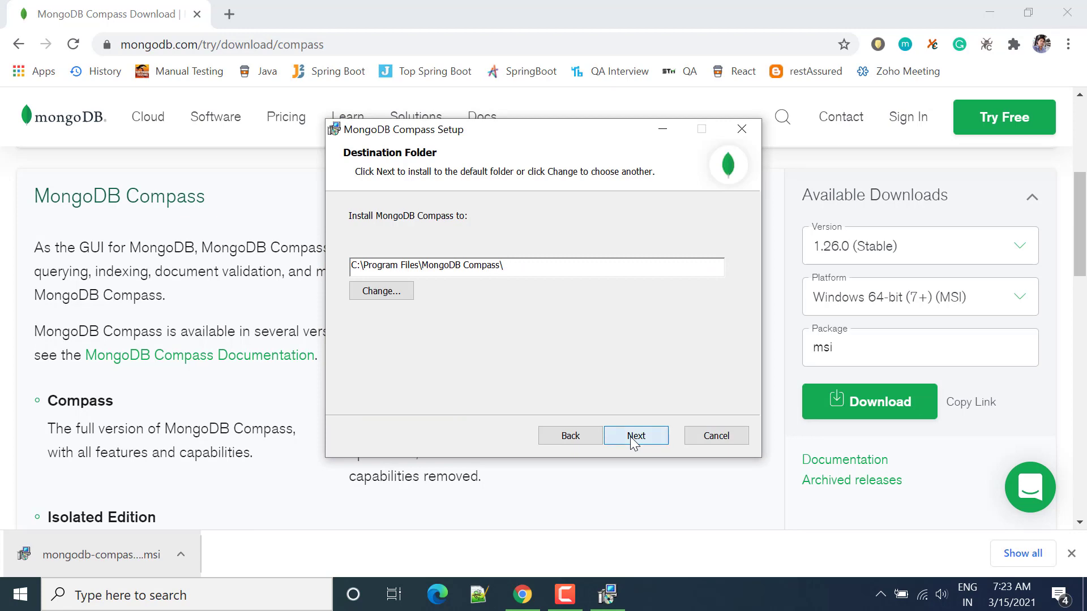
click(635, 441)
click(632, 439)
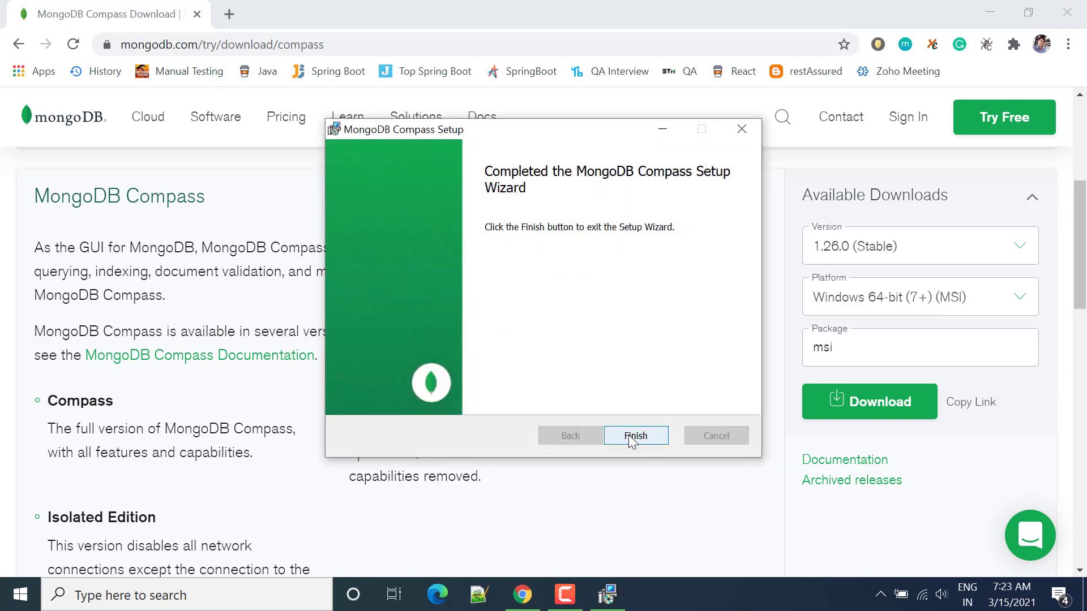
click(633, 436)
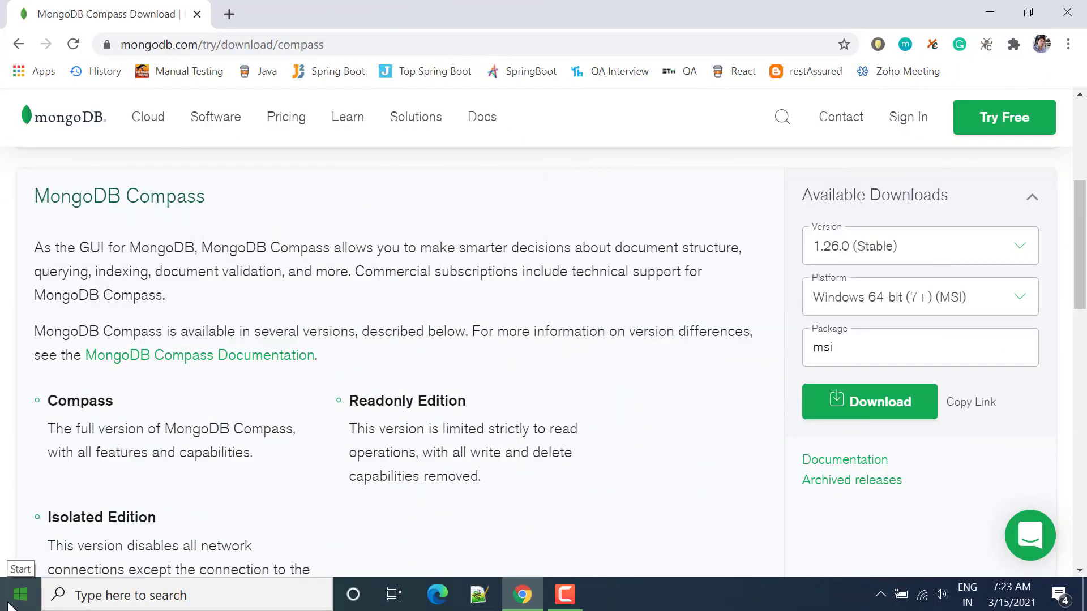
Search Windows for mongodb and launch MongoDB Compass.
click(19, 595)
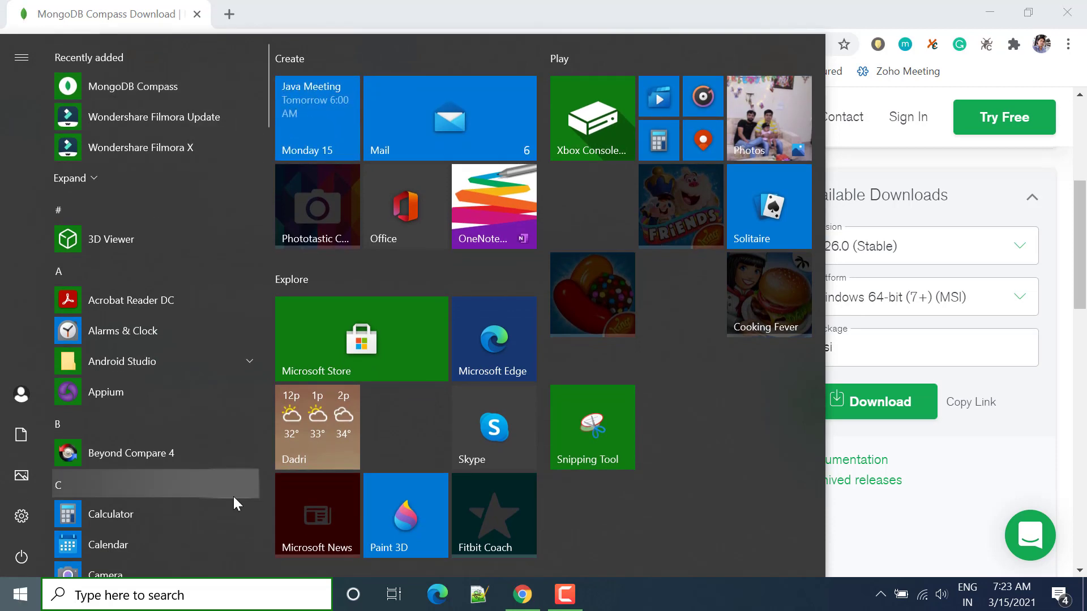
click(199, 600)
text(mongodb)
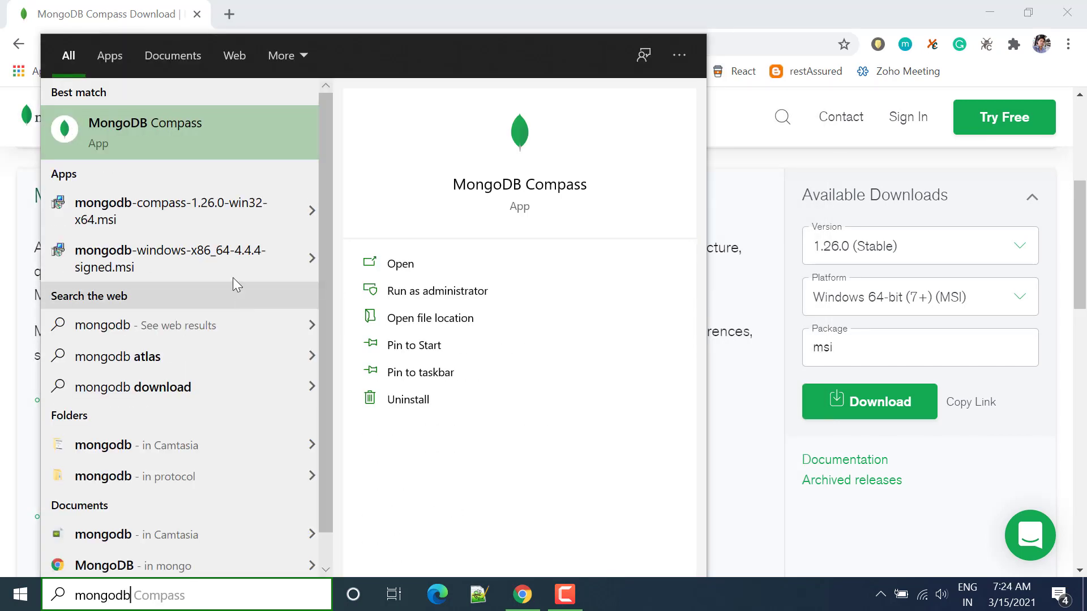
click(154, 138)
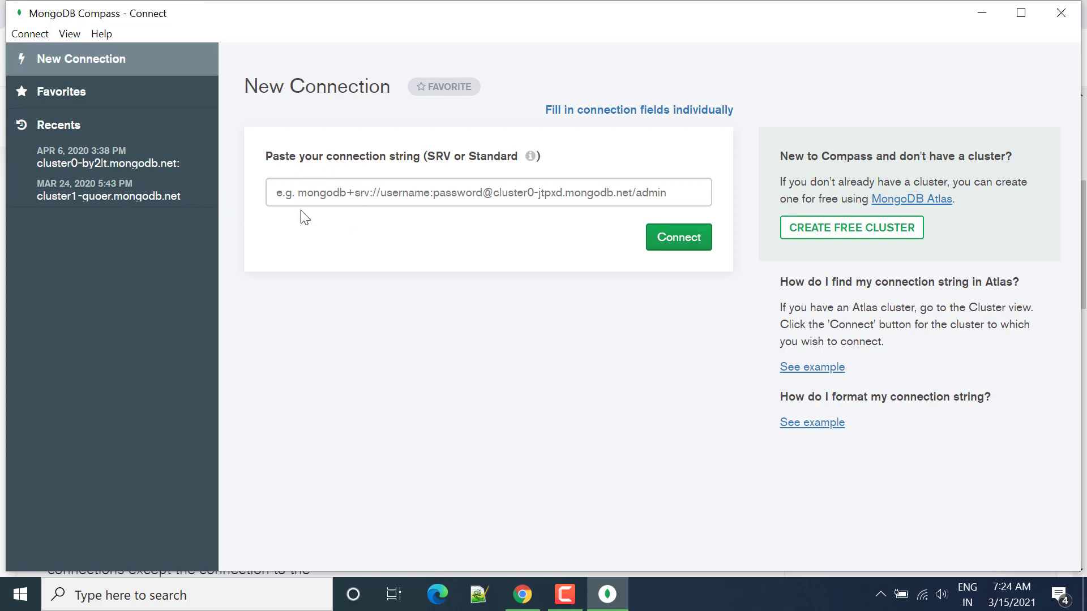
Switch the new connection form from a connection string to individual fields and check its hostname and port entries.
drag(266, 155, 427, 161)
click(325, 190)
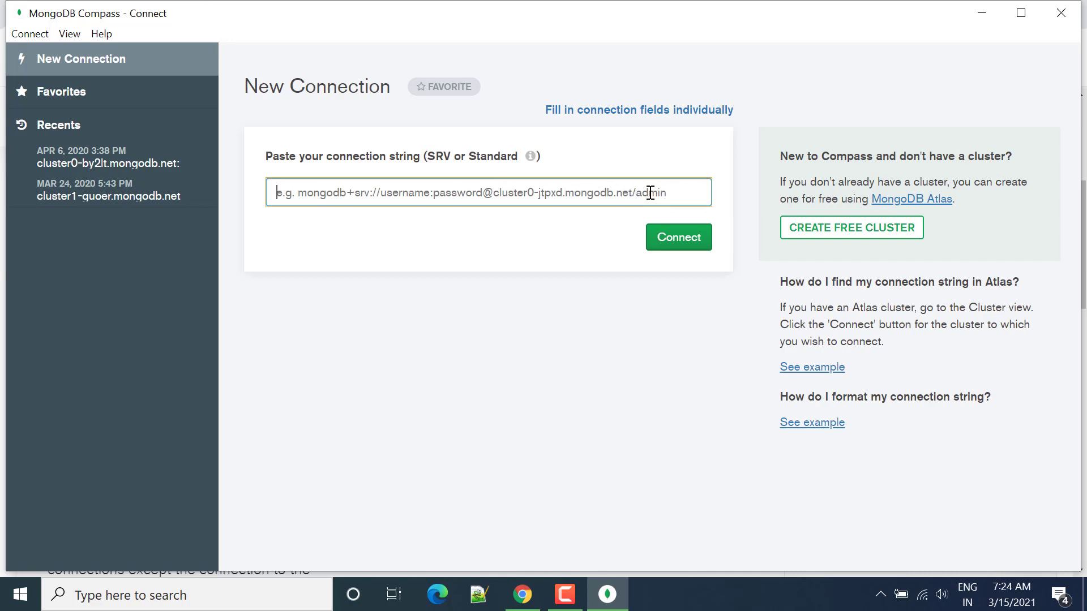
click(635, 111)
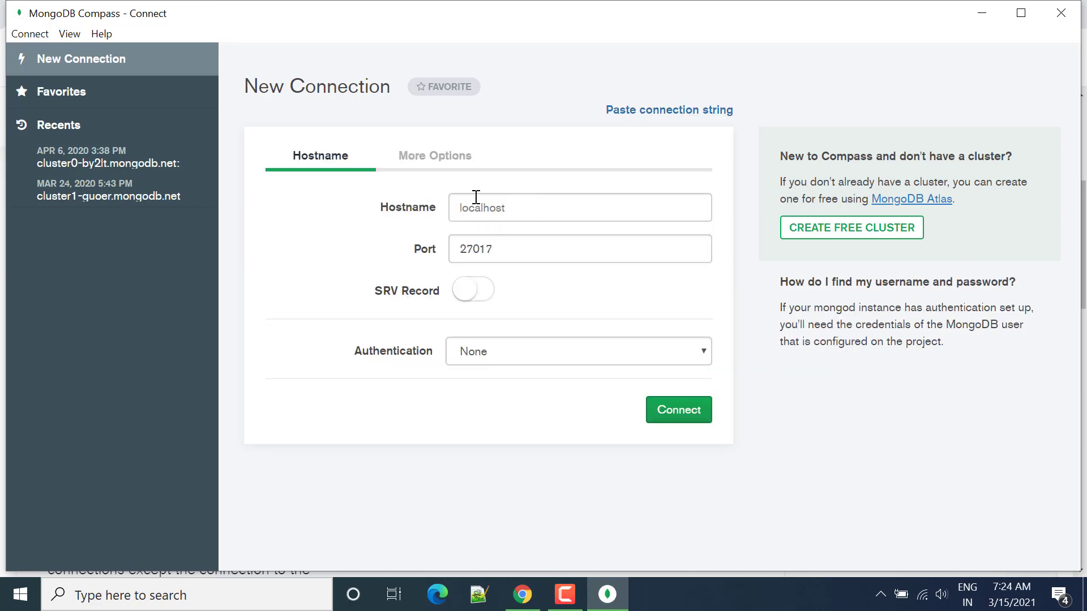
click(462, 208)
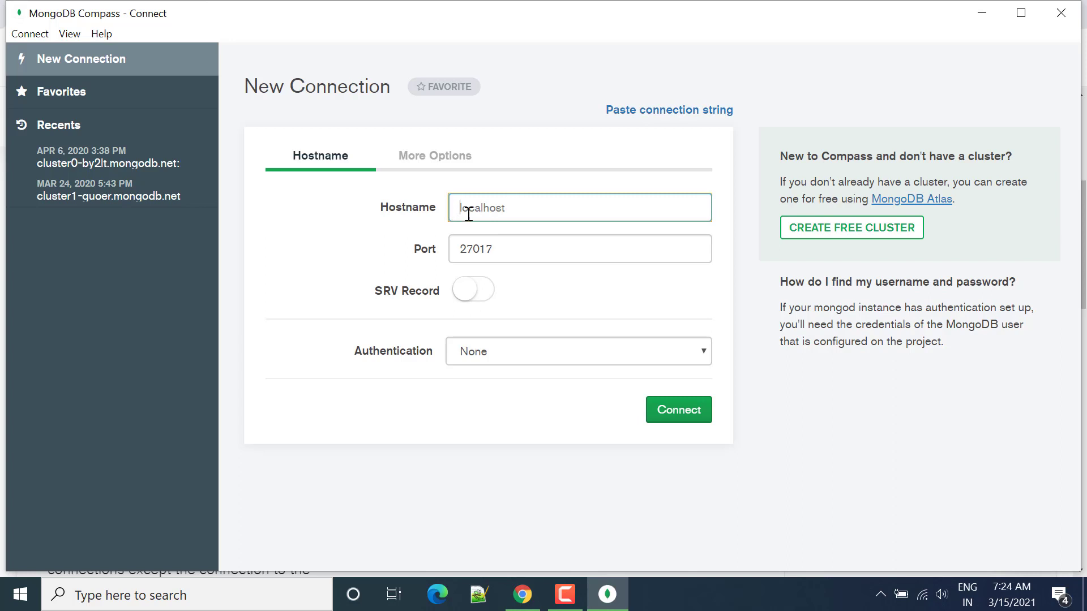
click(508, 251)
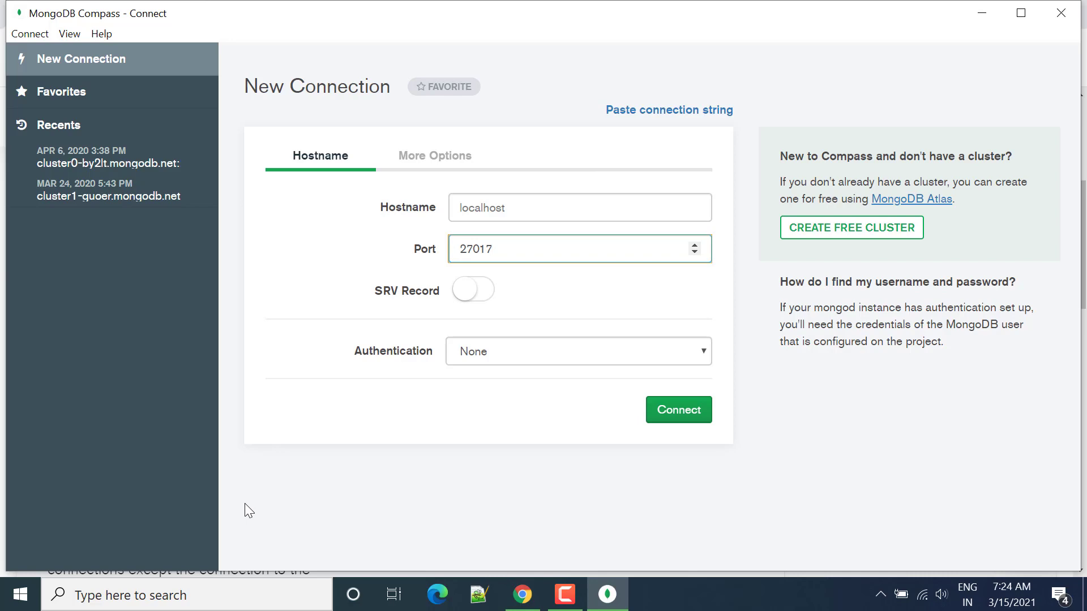
Open a Command Prompt and start the MongoDB shell with the mongo command.
click(201, 597)
text(c)
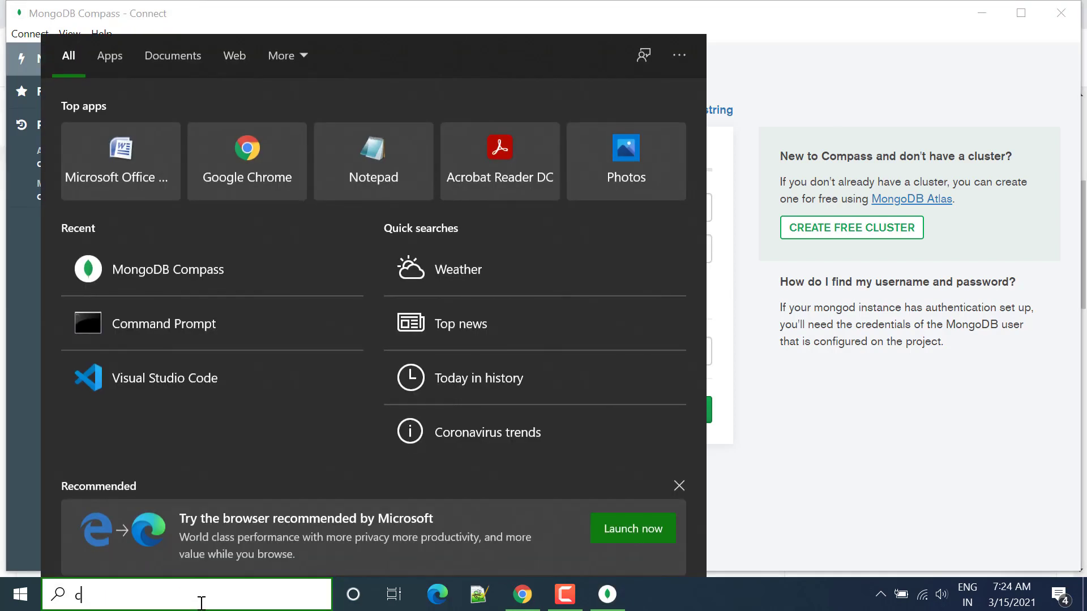
text(md)
key(Return)
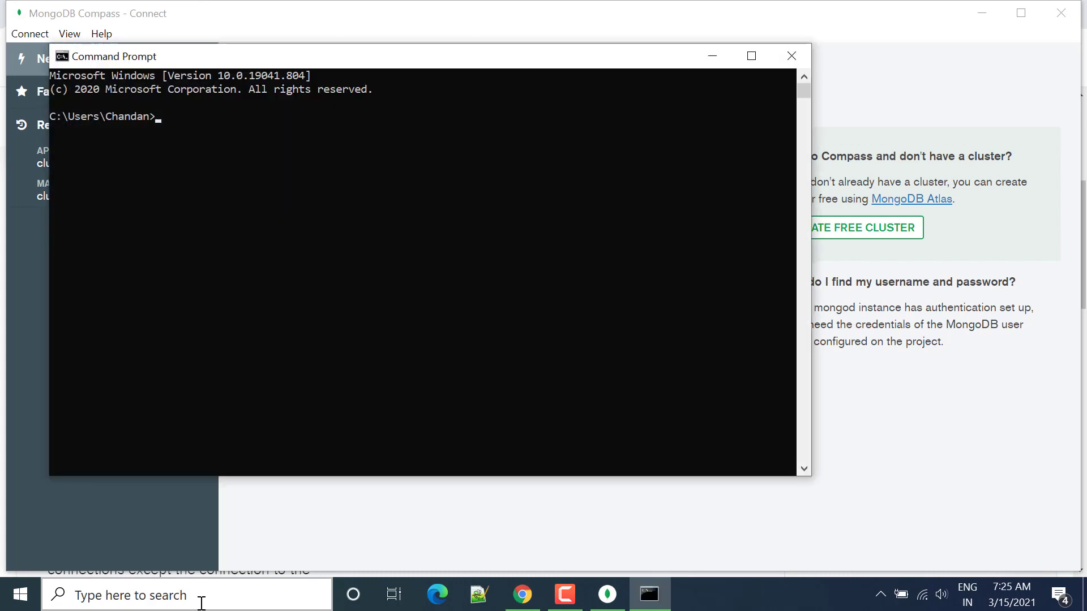
text(mongo)
key(Return)
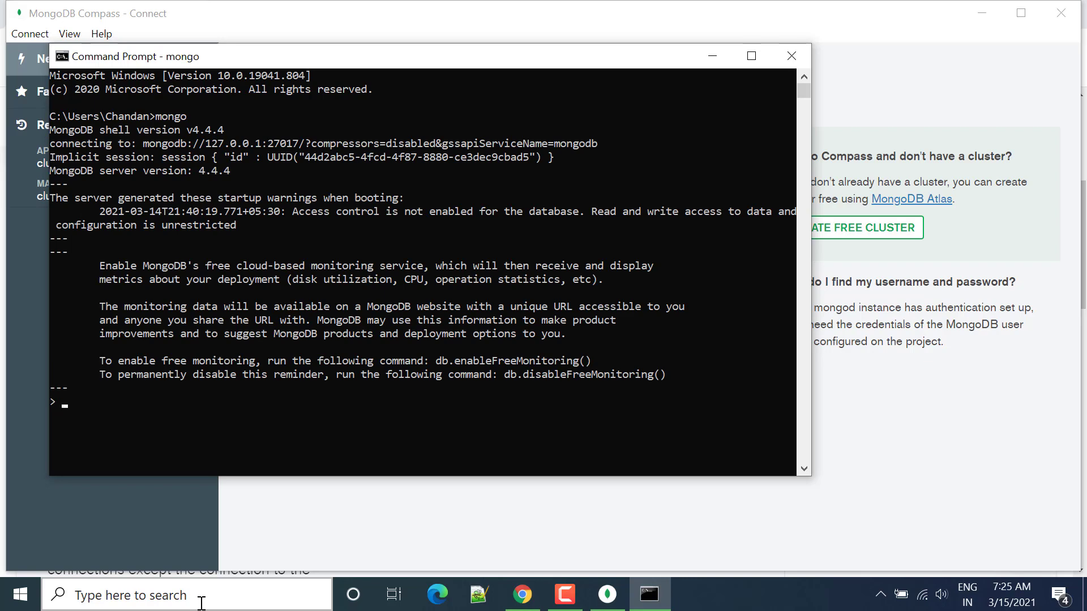
Run db.getMongo(); in the shell to look up the server's address and port, and close the Command Prompt.
text(do)
key(BackSpace)
text(b.getMongo();)
key(Return)
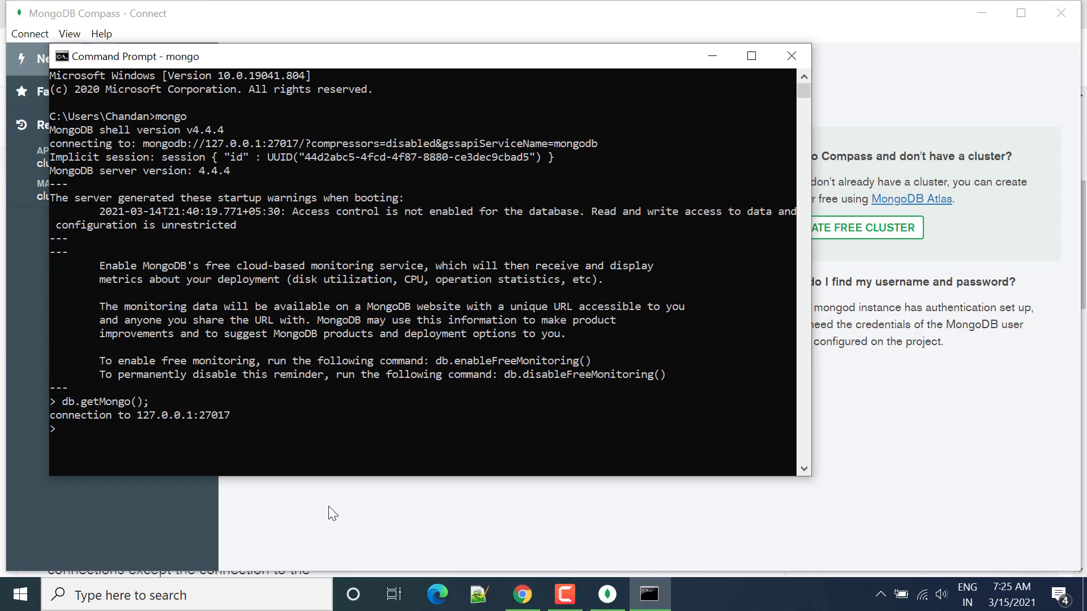
click(792, 55)
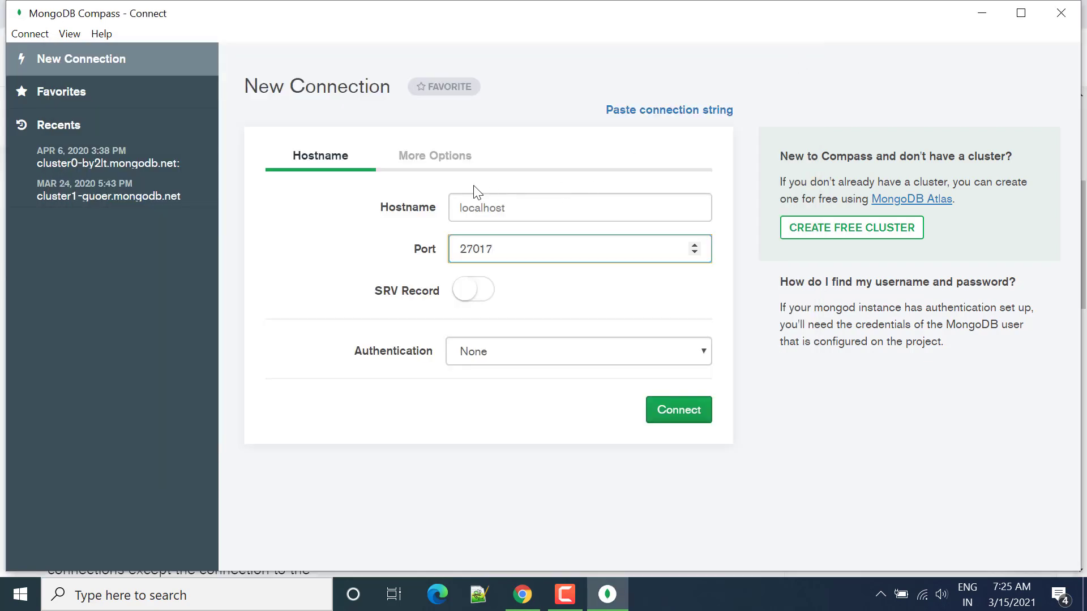
Set the new connection's hostname to localhost and switch the form back to the connection string view.
click(514, 208)
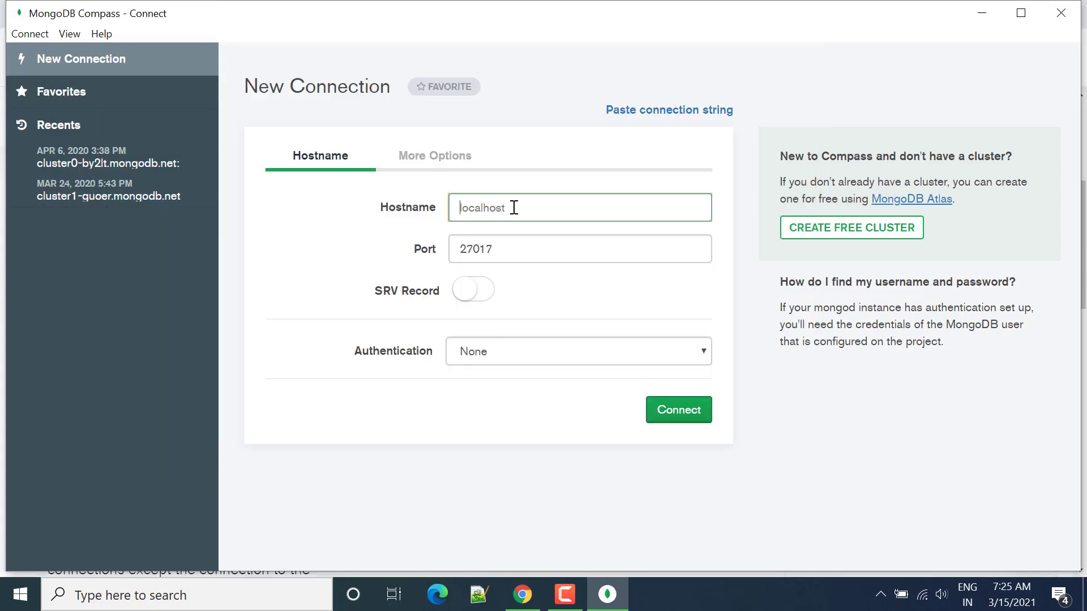
text(localhost)
click(675, 407)
click(661, 118)
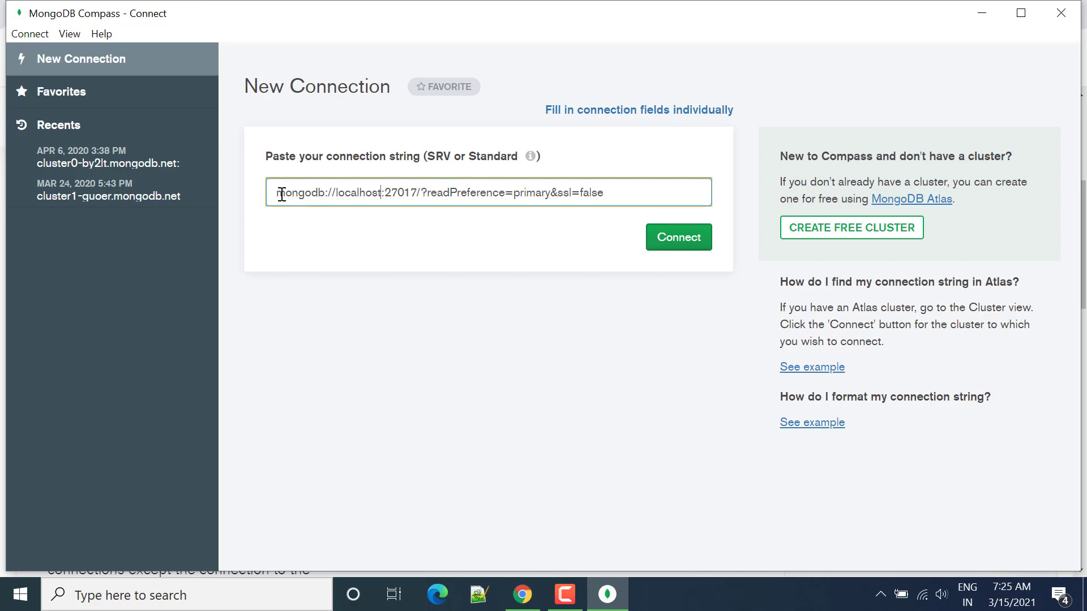
Examine the parts of the connection string: protocol, host, port, readPreference and ssl setting.
drag(277, 193, 663, 185)
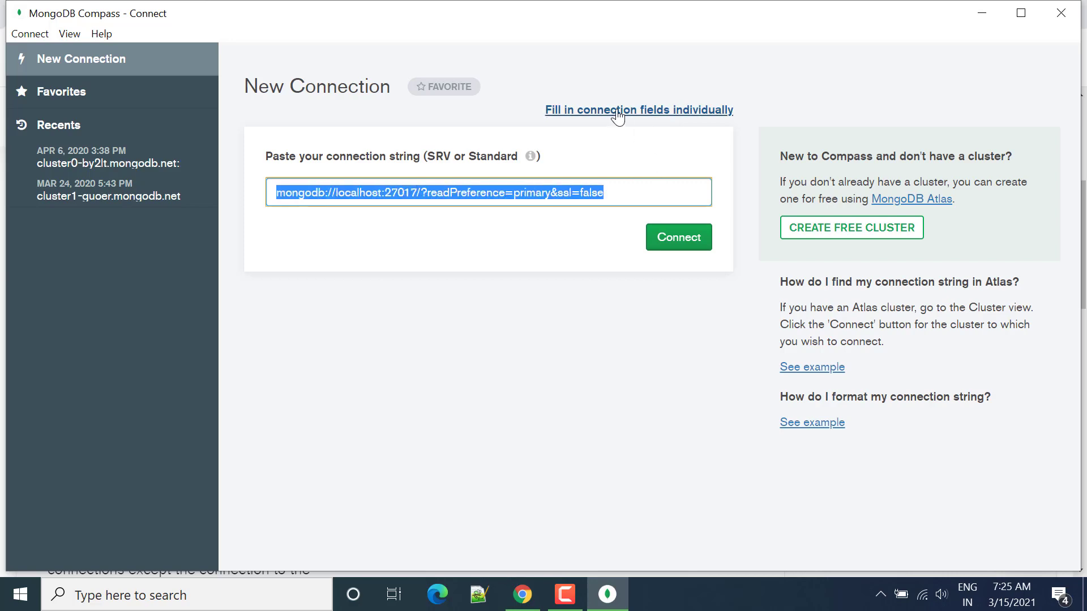
click(293, 190)
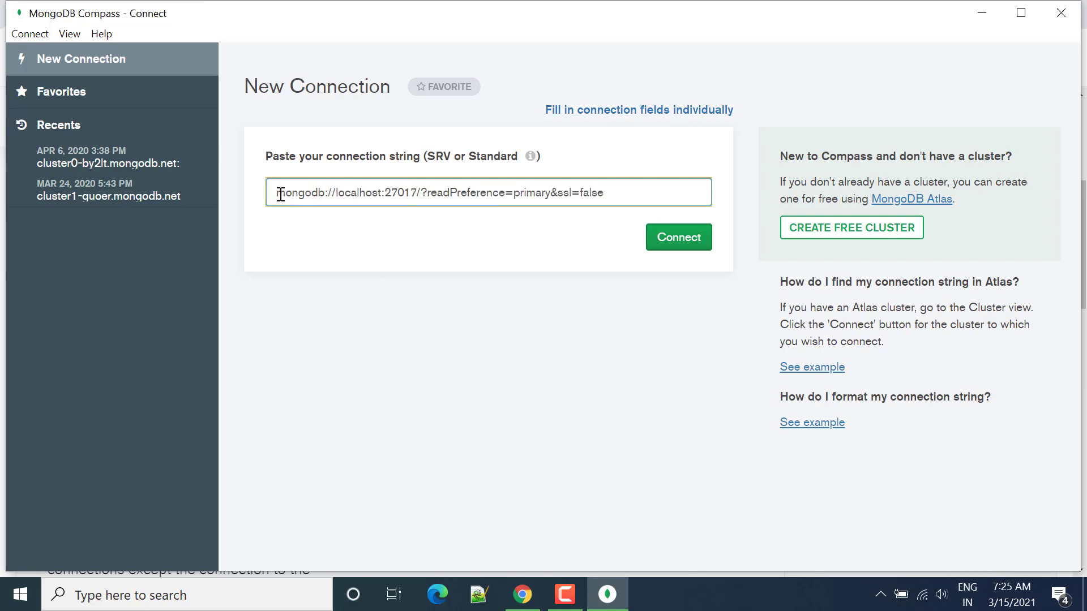
drag(277, 193, 320, 195)
click(344, 192)
drag(385, 193, 422, 193)
double_click(451, 193)
double_click(541, 193)
click(655, 184)
drag(656, 185, 560, 192)
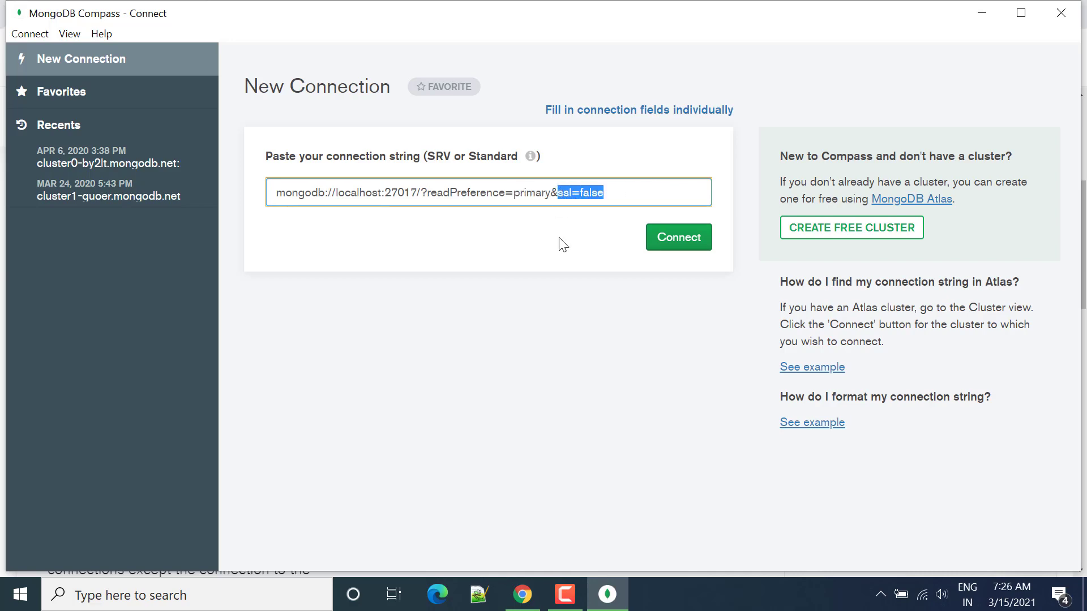
Connect to the local MongoDB server and open the books collection in mydatabase.
click(651, 258)
click(685, 245)
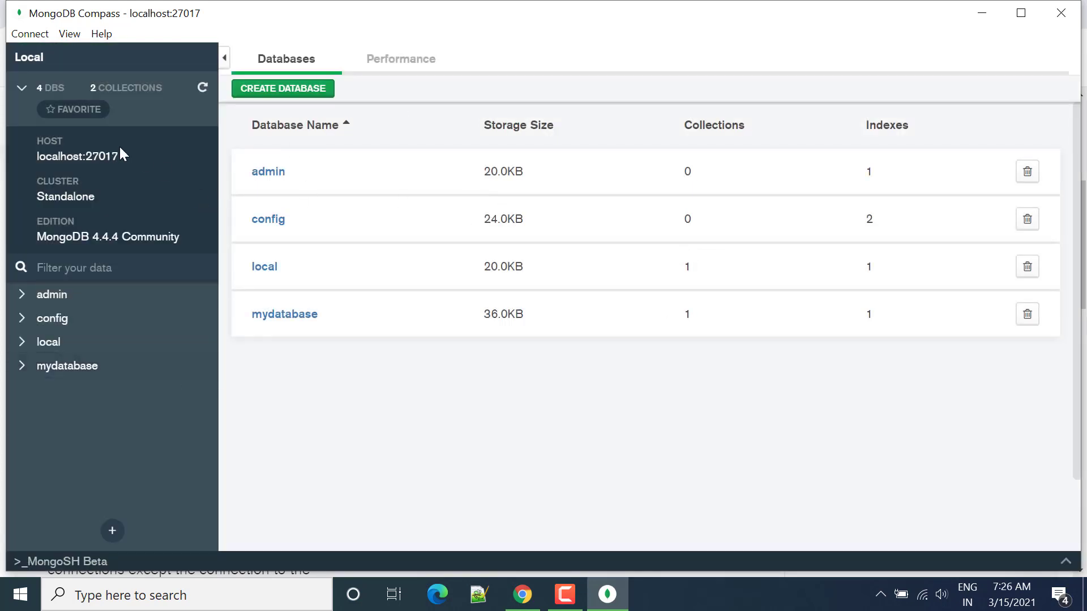
click(279, 319)
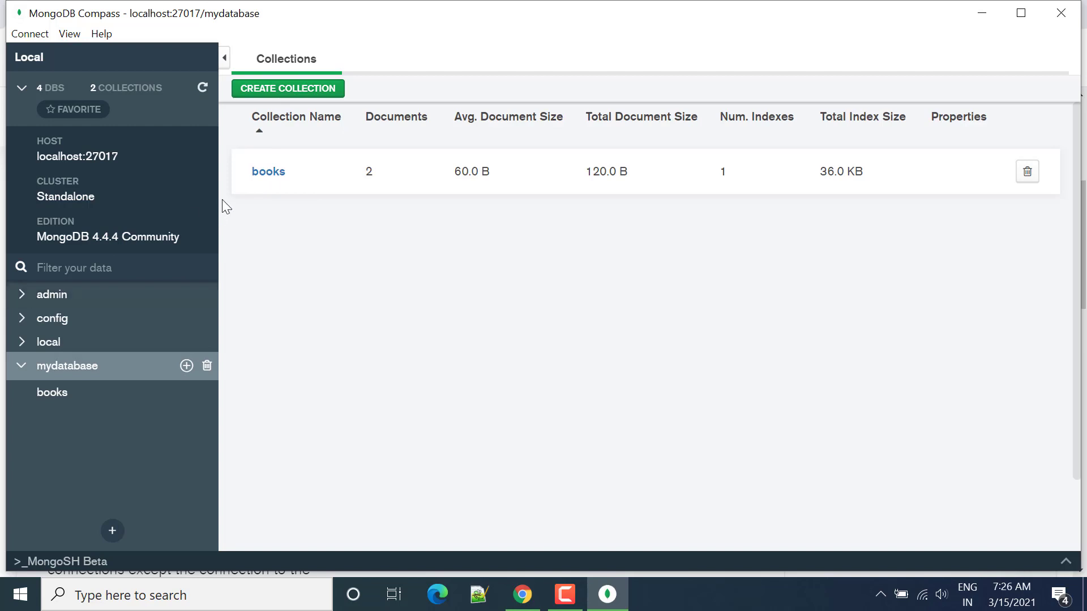
click(276, 179)
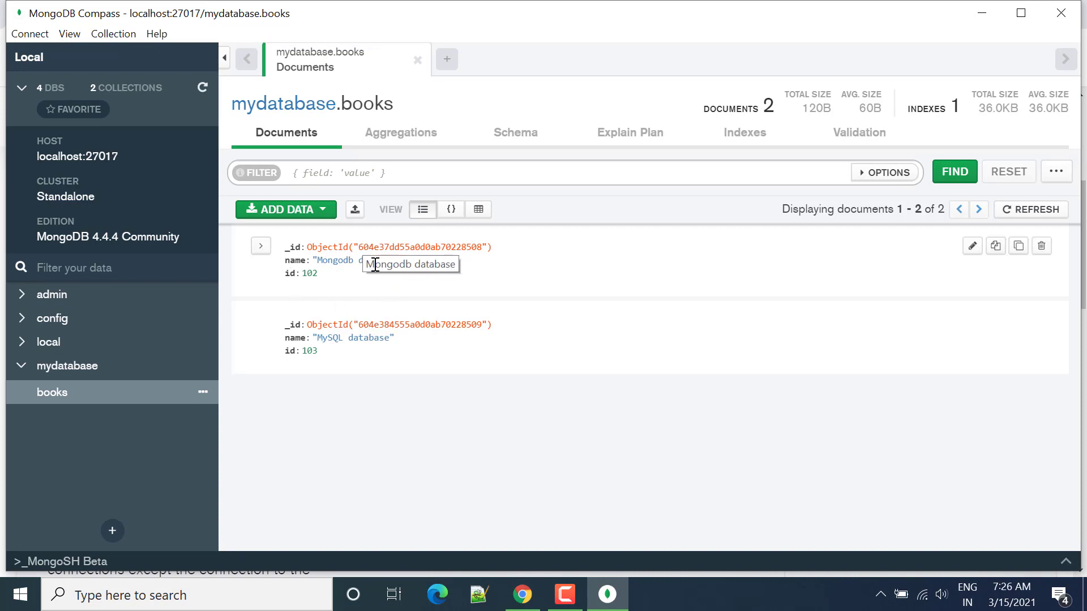
Expand the first document in the books collection and view the options for adding data.
click(260, 247)
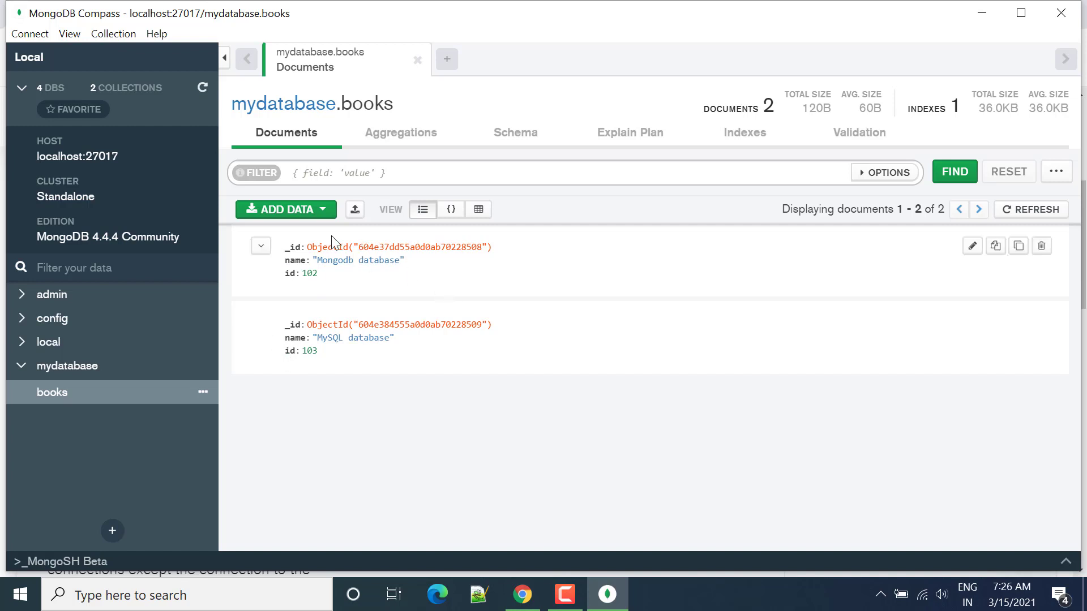
click(305, 211)
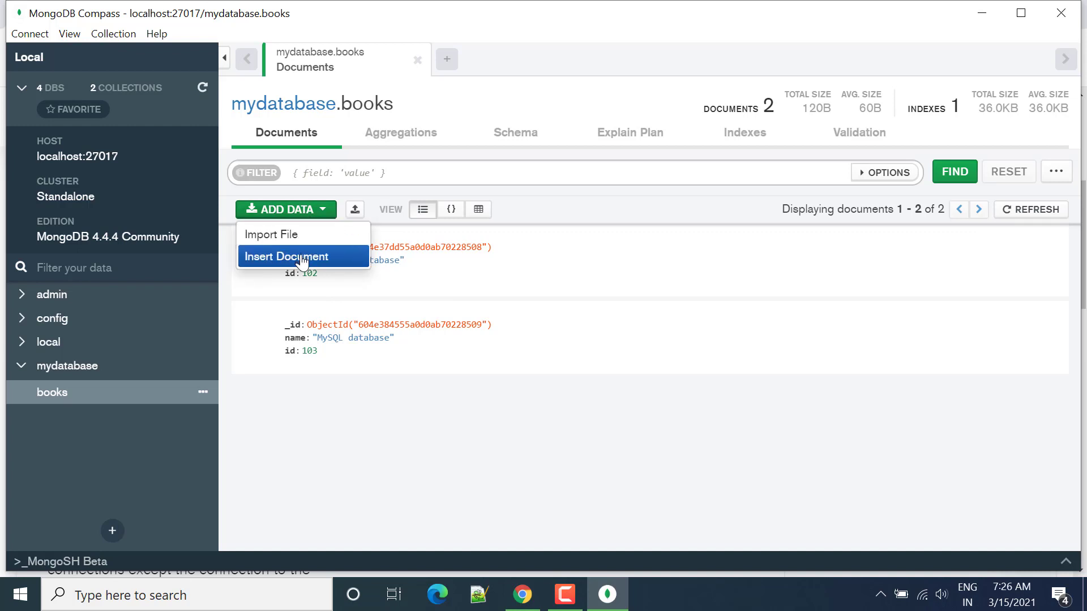
click(383, 406)
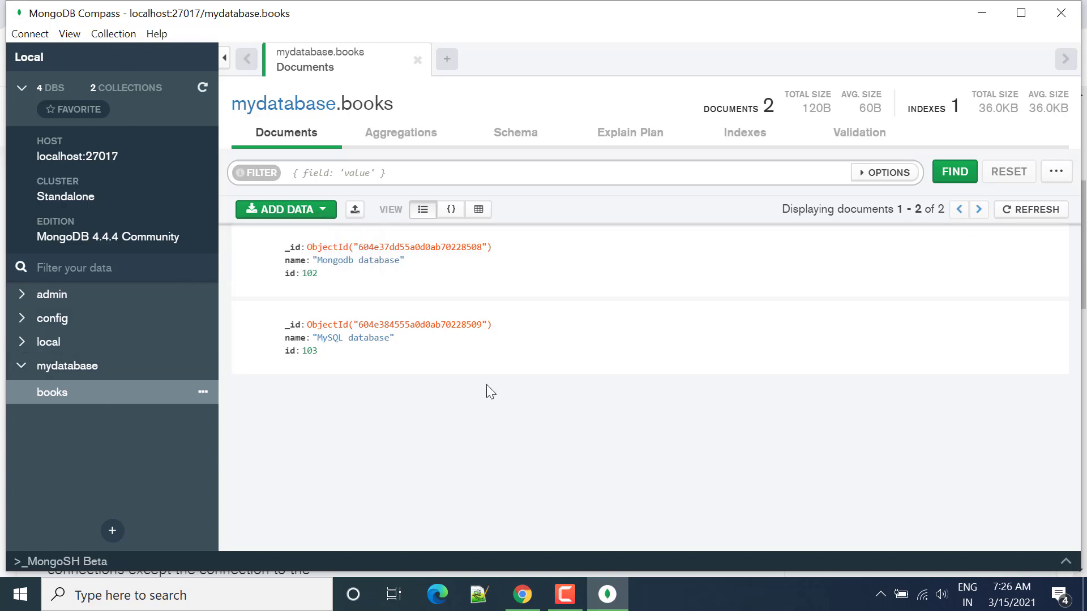
click(67, 457)
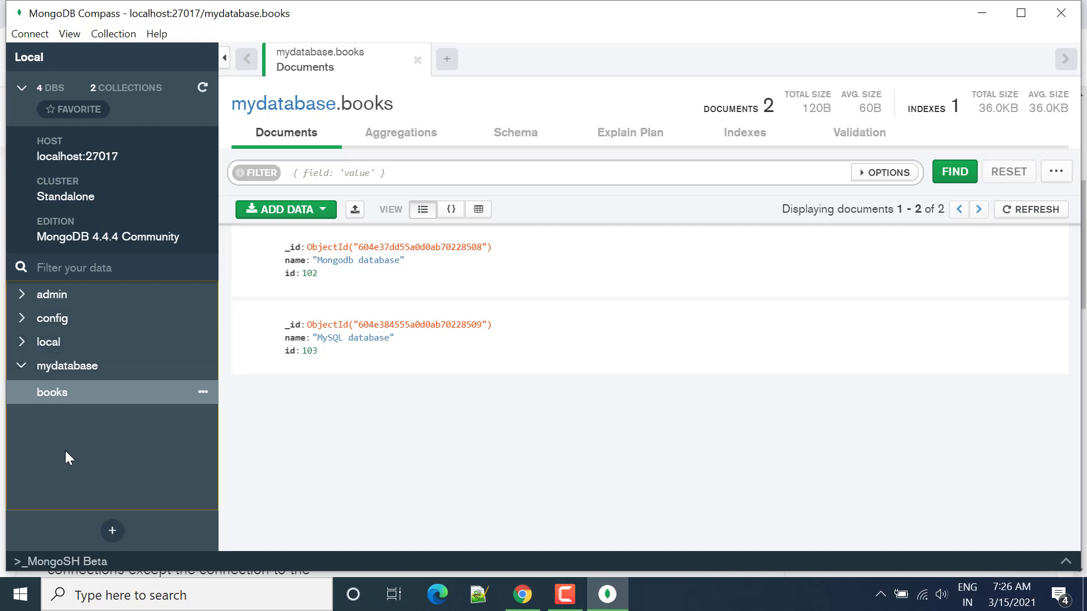